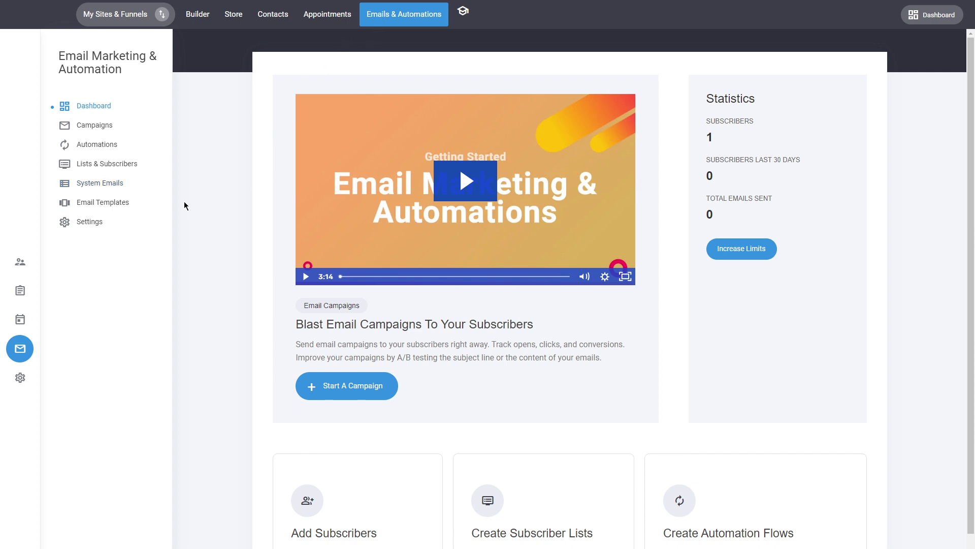
Open System Emails under Email Marketing & Automation to list the customer templates.
{"action": "left_click", "coordinate": [114, 187]}
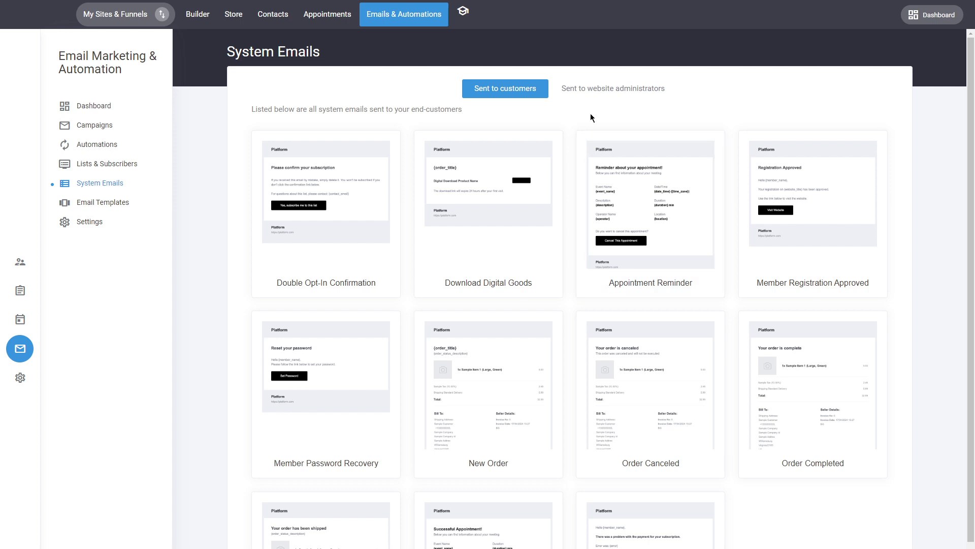
Switch to the emails sent to website administrators, such as Appointment Canceled.
{"action": "left_click", "coordinate": [596, 94]}
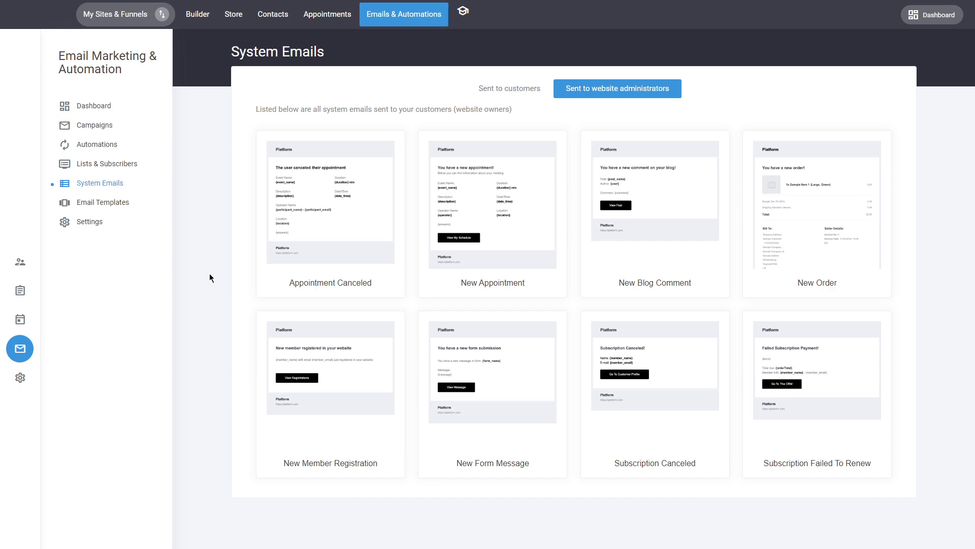
Open the Appointment Canceled admin email, then go to the website builder via the project overview.
{"action": "left_click", "coordinate": [368, 218]}
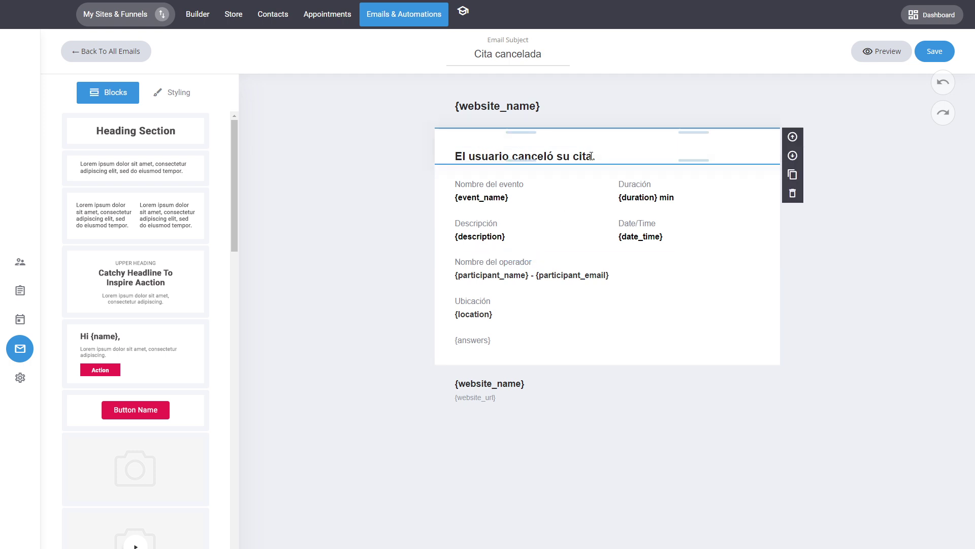
{"action": "left_click", "coordinate": [23, 14]}
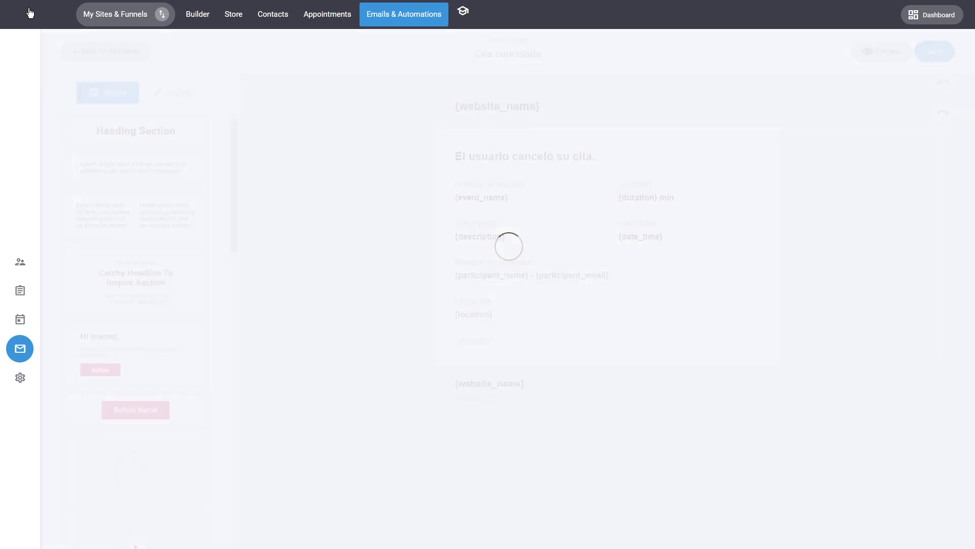
{"action": "left_click", "coordinate": [208, 284]}
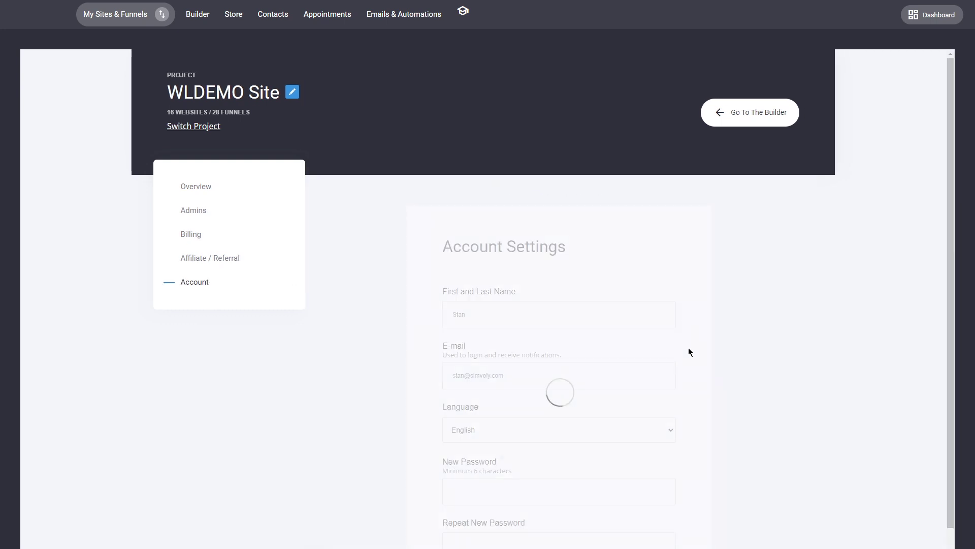
{"action": "left_click", "coordinate": [196, 15]}
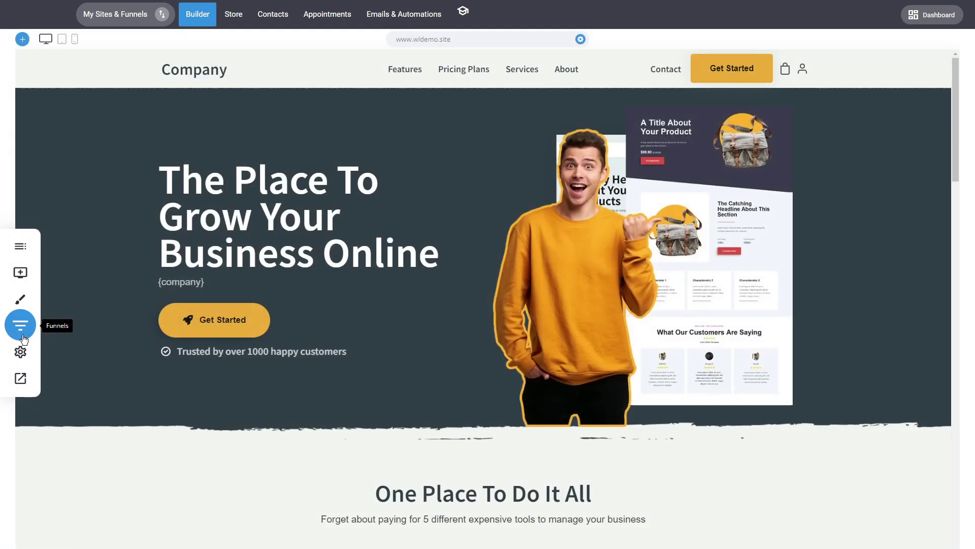
Change Website Language from Español to English in Language & Time settings and save.
{"action": "left_click", "coordinate": [23, 347]}
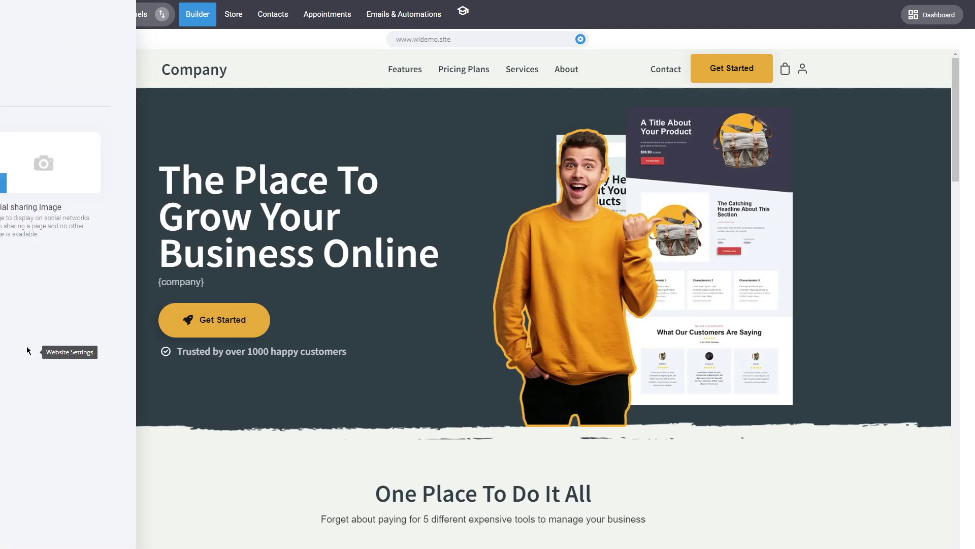
{"action": "left_click", "coordinate": [46, 171]}
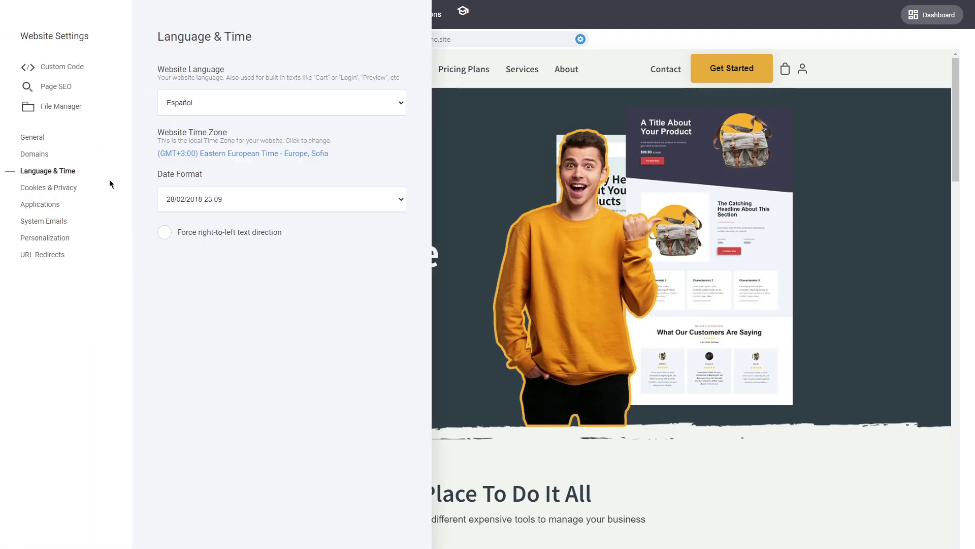
{"action": "left_click", "coordinate": [244, 102]}
{"action": "left_click", "coordinate": [224, 125]}
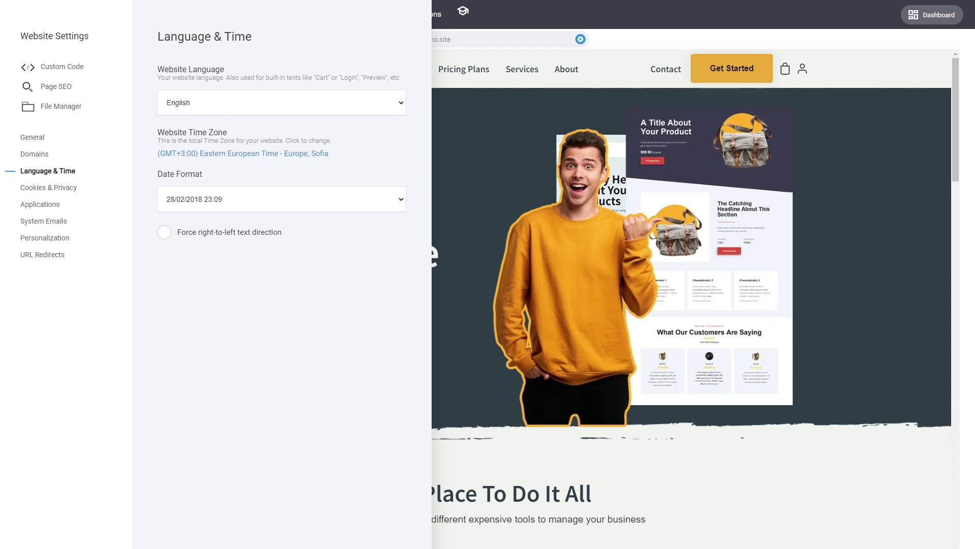
{"action": "left_click", "coordinate": [551, 332]}
Reopen the administrators' Appointment Canceled email to confirm it now reads in English.
{"action": "left_click", "coordinate": [392, 14]}
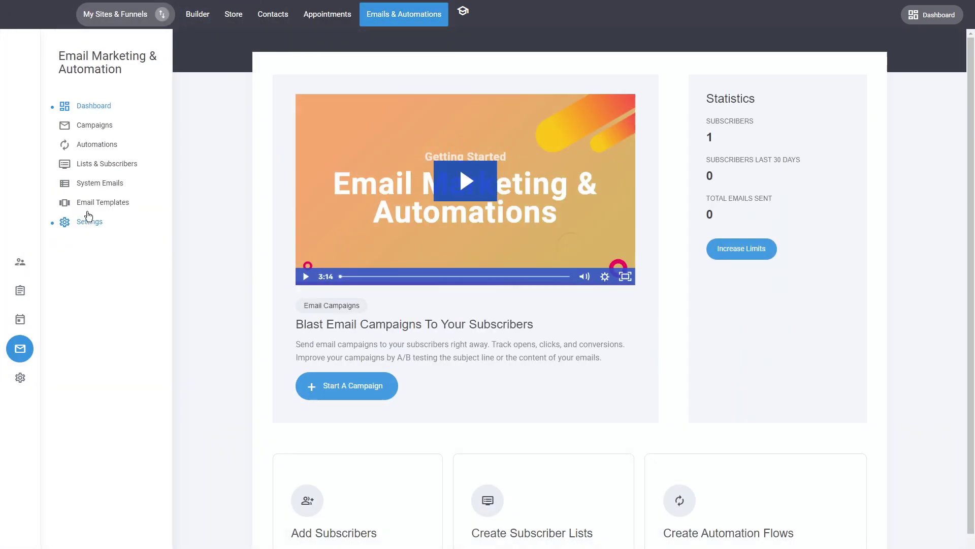
{"action": "left_click", "coordinate": [99, 184]}
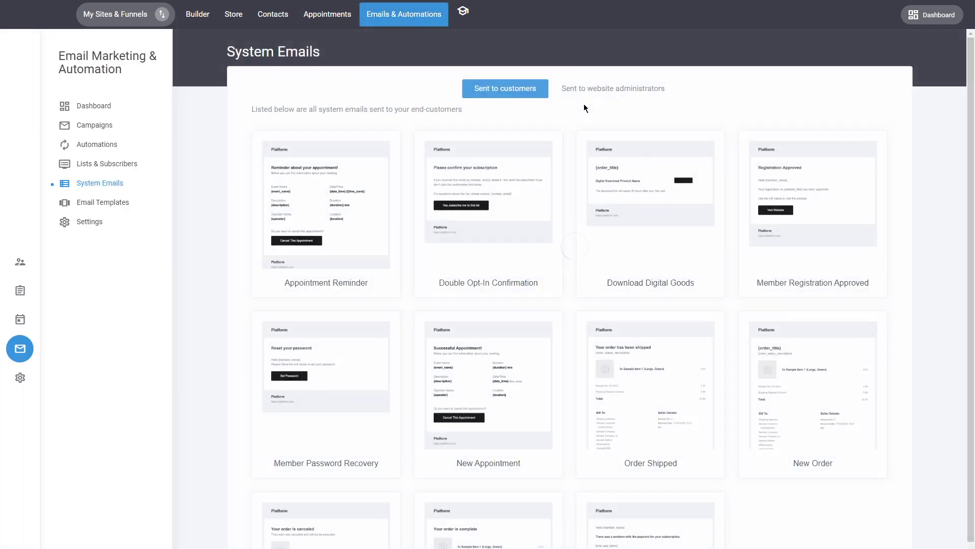
{"action": "left_click", "coordinate": [589, 93]}
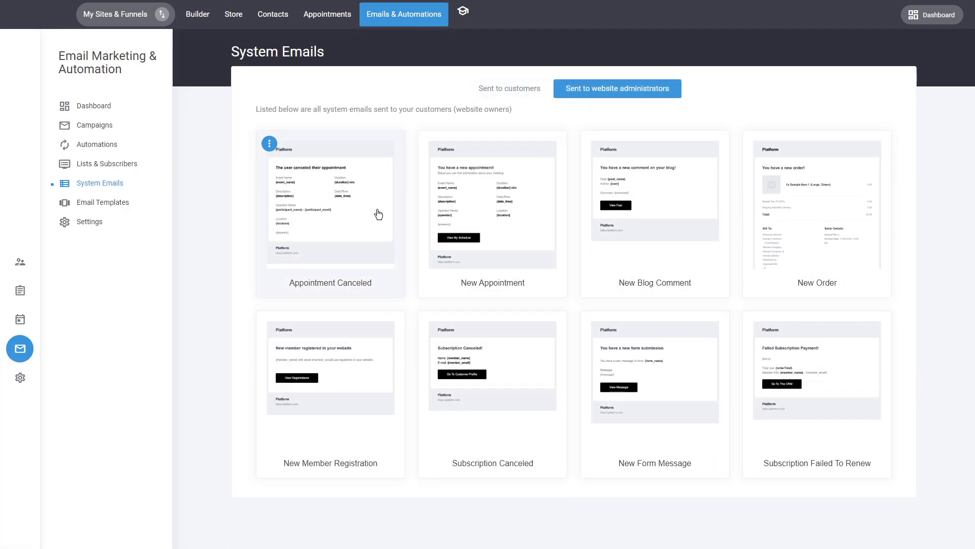
{"action": "left_click", "coordinate": [378, 213]}
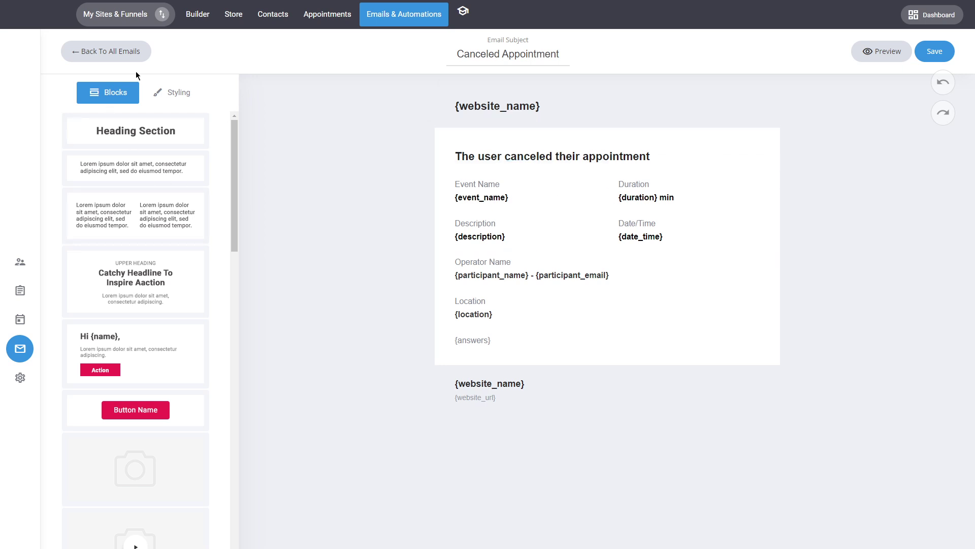
Return to the System Emails list sent to website administrators.
{"action": "left_click", "coordinate": [419, 19]}
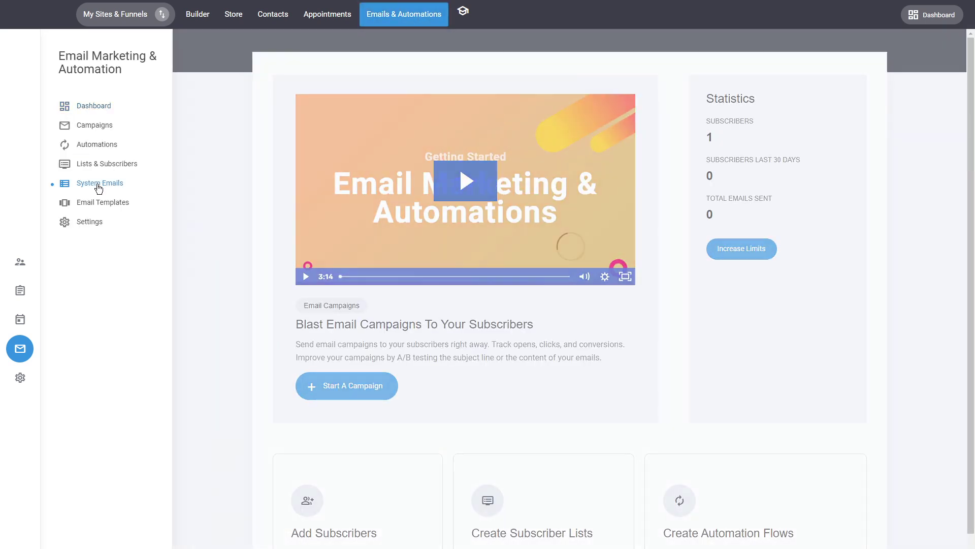
{"action": "left_click", "coordinate": [94, 184]}
{"action": "left_click", "coordinate": [617, 90]}
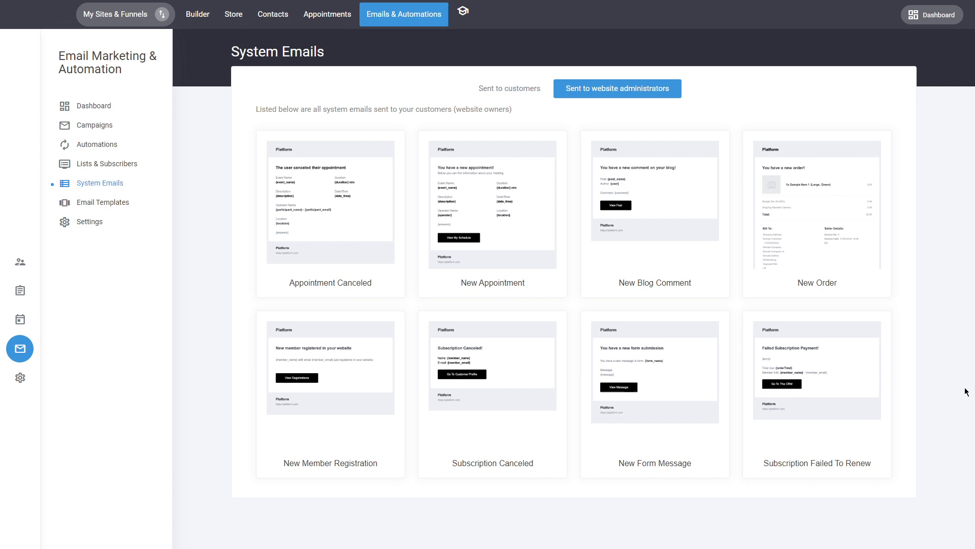
{"action": "left_click", "coordinate": [667, 233]}
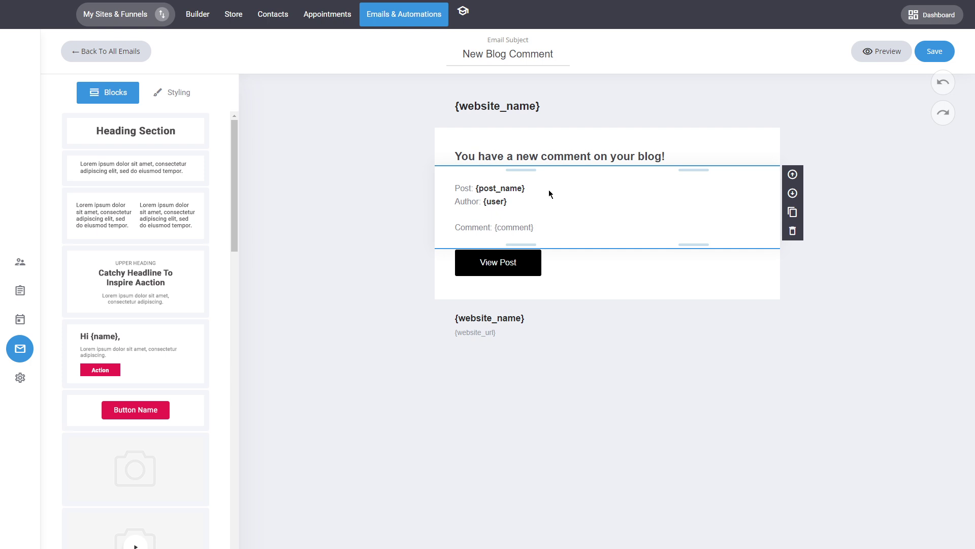
{"action": "mouse_move", "coordinate": [596, 320]}
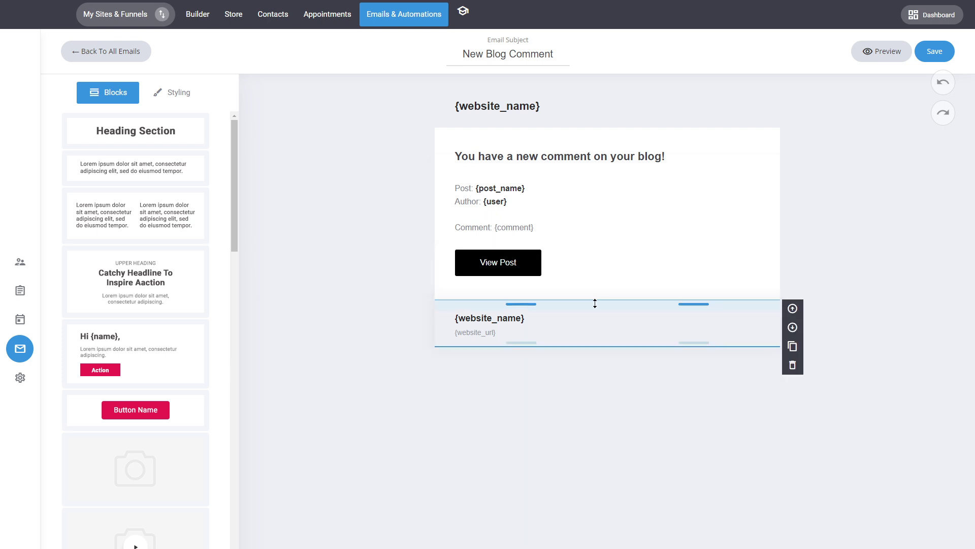
{"action": "scroll", "coordinate": [131, 315], "scroll_direction": "down", "scroll_amount": 5}
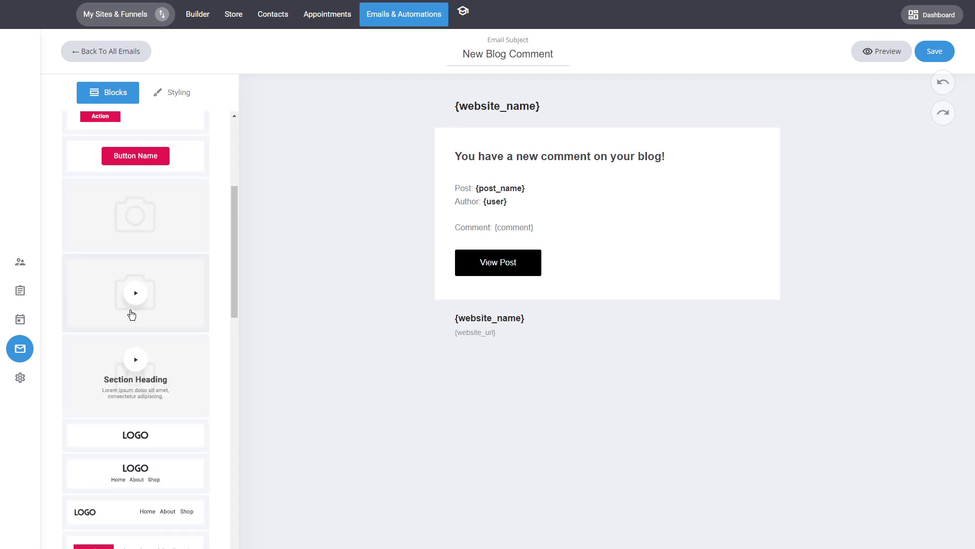
{"action": "scroll", "coordinate": [131, 315], "scroll_direction": "down", "scroll_amount": 6}
{"action": "scroll", "coordinate": [189, 341], "scroll_direction": "up", "scroll_amount": 6}
{"action": "scroll", "coordinate": [215, 355], "scroll_direction": "up", "scroll_amount": 1}
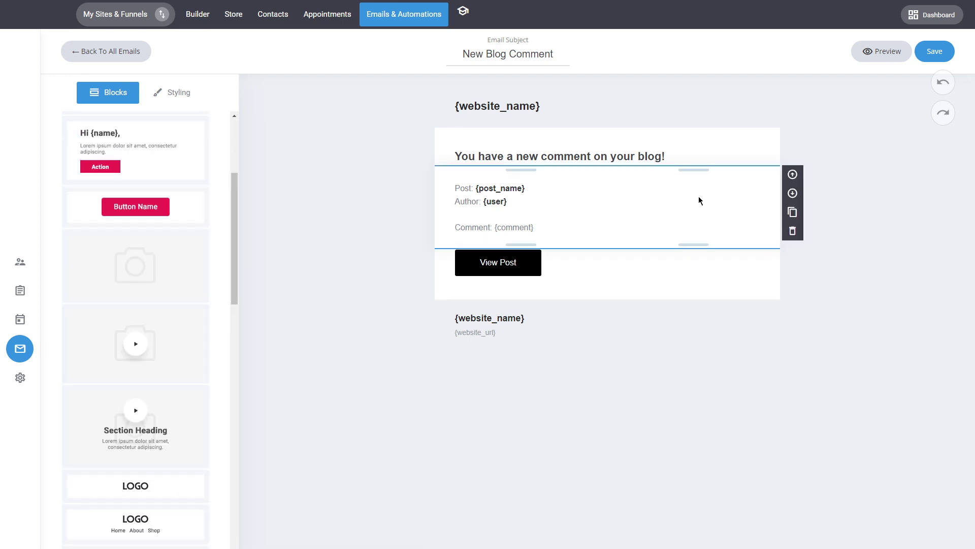
{"action": "scroll", "coordinate": [215, 285], "scroll_direction": "up", "scroll_amount": 3}
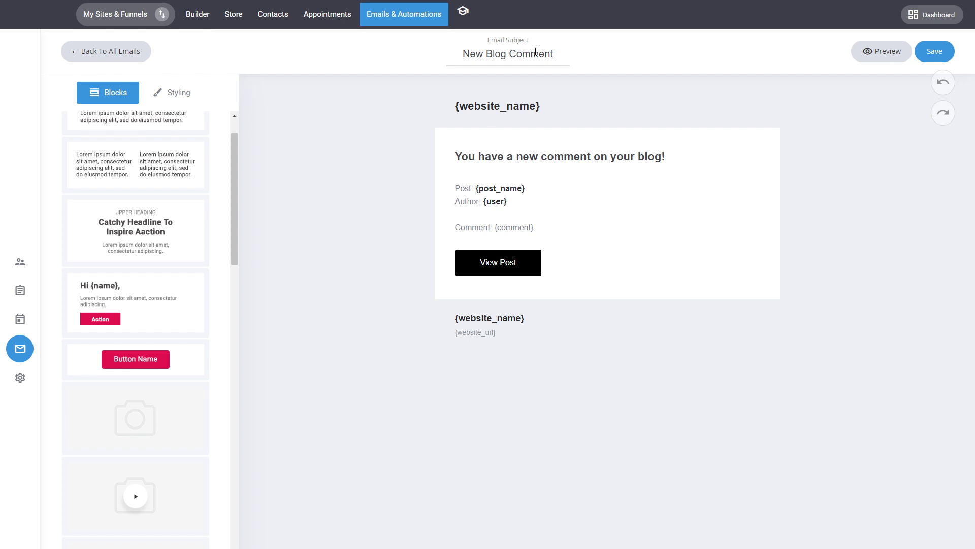
{"action": "mouse_move", "coordinate": [699, 139]}
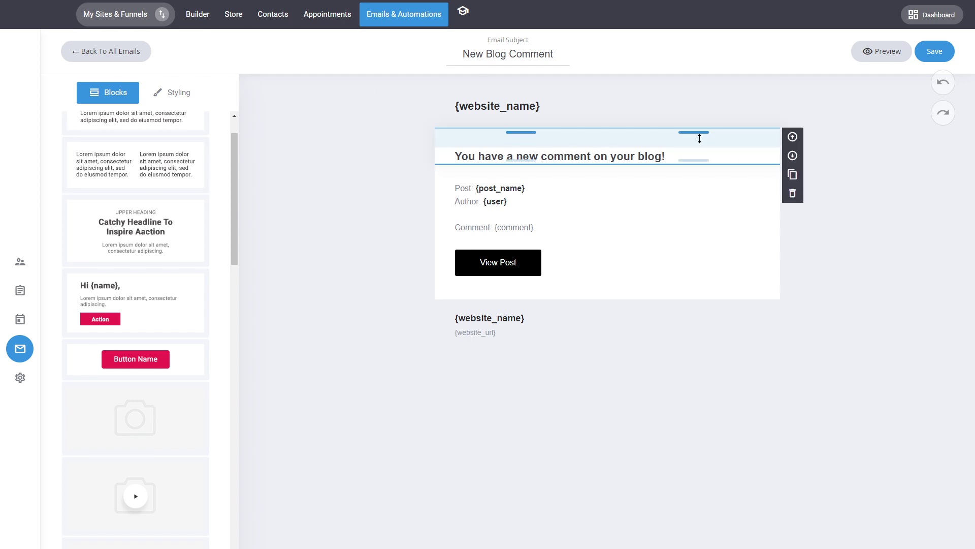
Leave the editor and return to the customer System Emails list.
{"action": "left_click", "coordinate": [438, 20]}
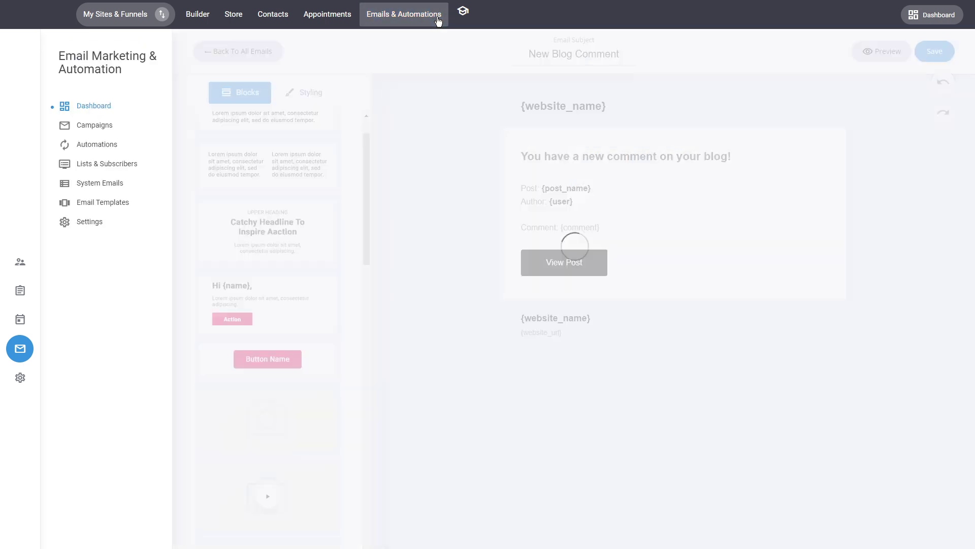
{"action": "left_click", "coordinate": [107, 183]}
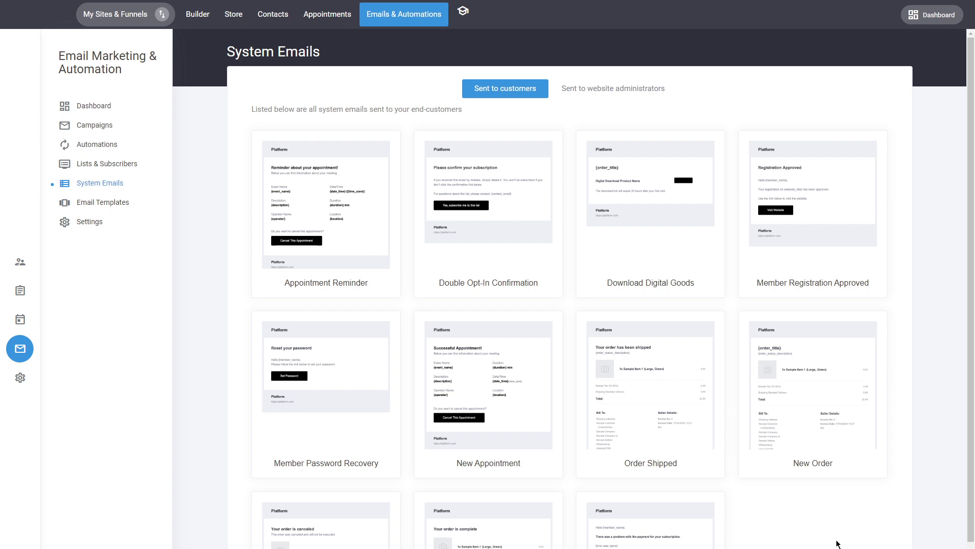
{"action": "mouse_move", "coordinate": [326, 213]}
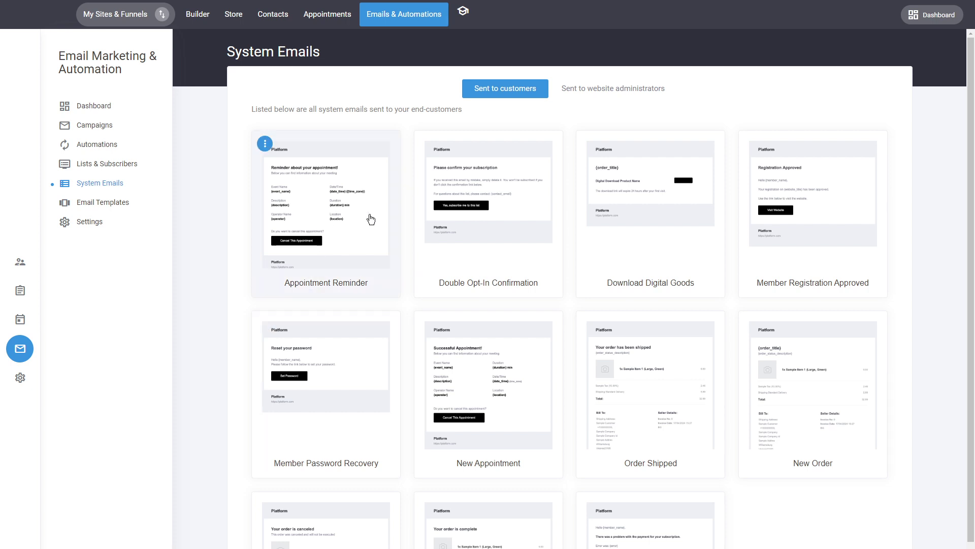
Open the Appointment Reminder email, inspect its Description placeholder, and return to all emails unchanged.
{"action": "left_click", "coordinate": [371, 219]}
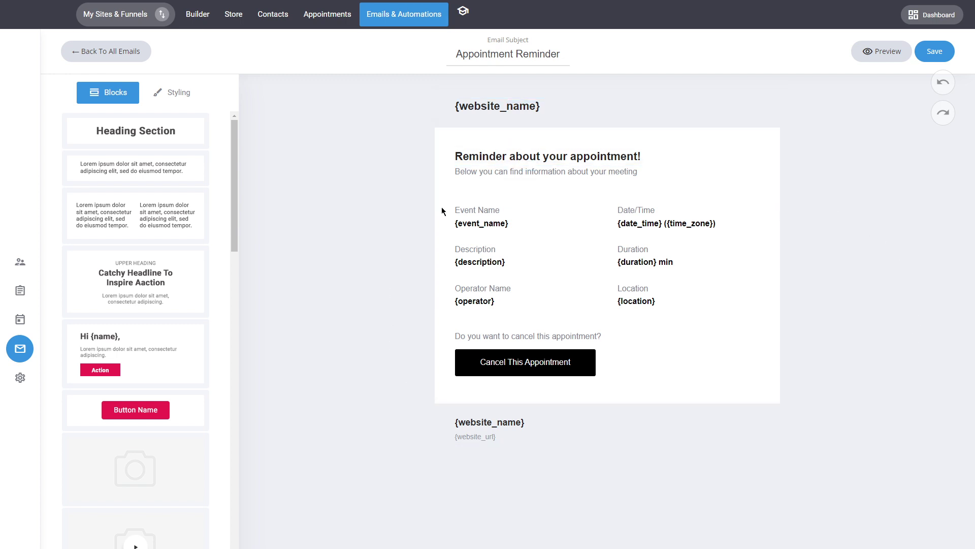
{"action": "mouse_move", "coordinate": [607, 260]}
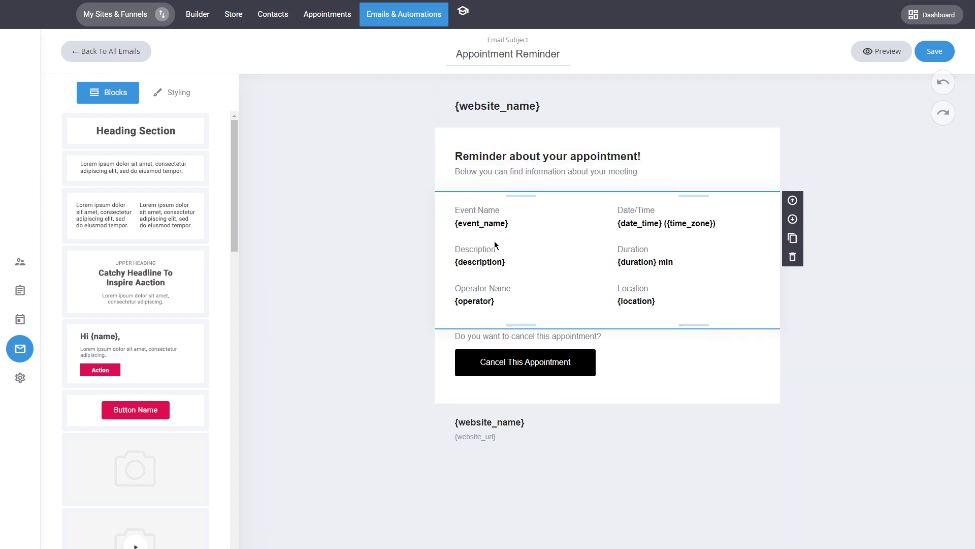
{"action": "left_click", "coordinate": [578, 243]}
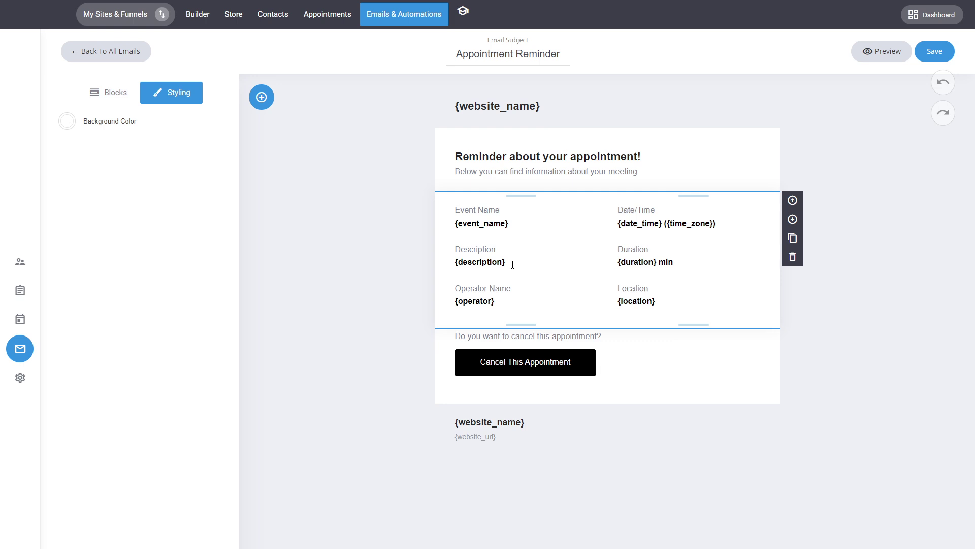
{"action": "left_click_drag", "start_coordinate": [506, 262], "coordinate": [454, 250]}
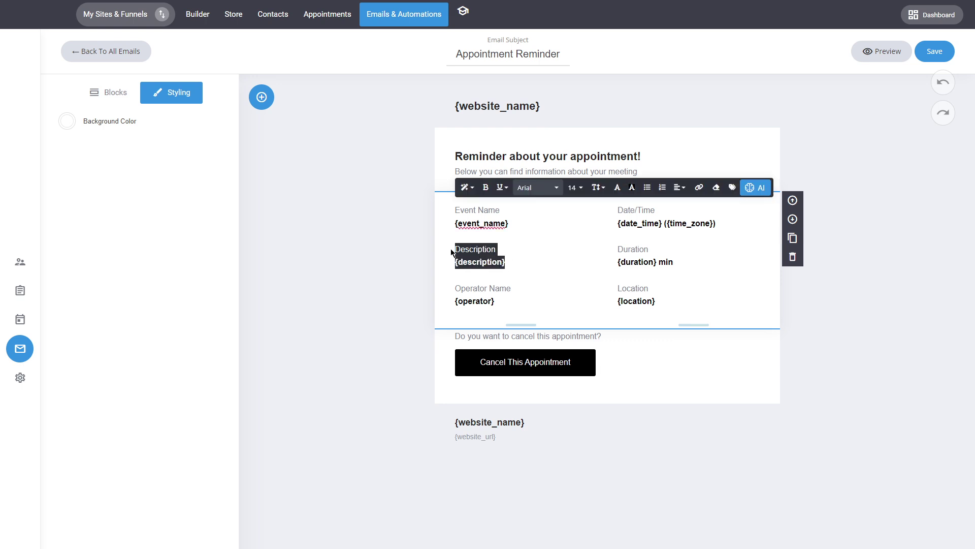
{"action": "left_click", "coordinate": [887, 301]}
{"action": "mouse_move", "coordinate": [546, 172]}
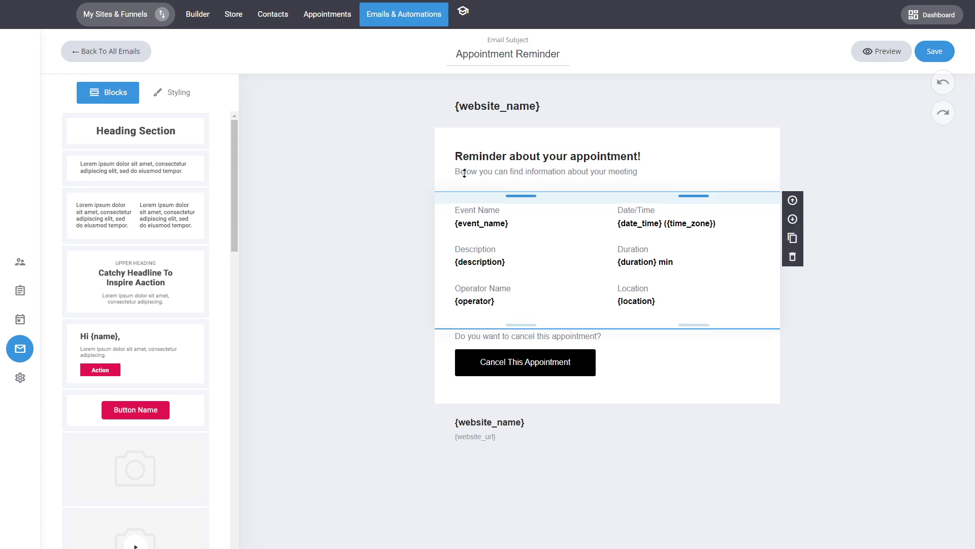
{"action": "left_click", "coordinate": [146, 53]}
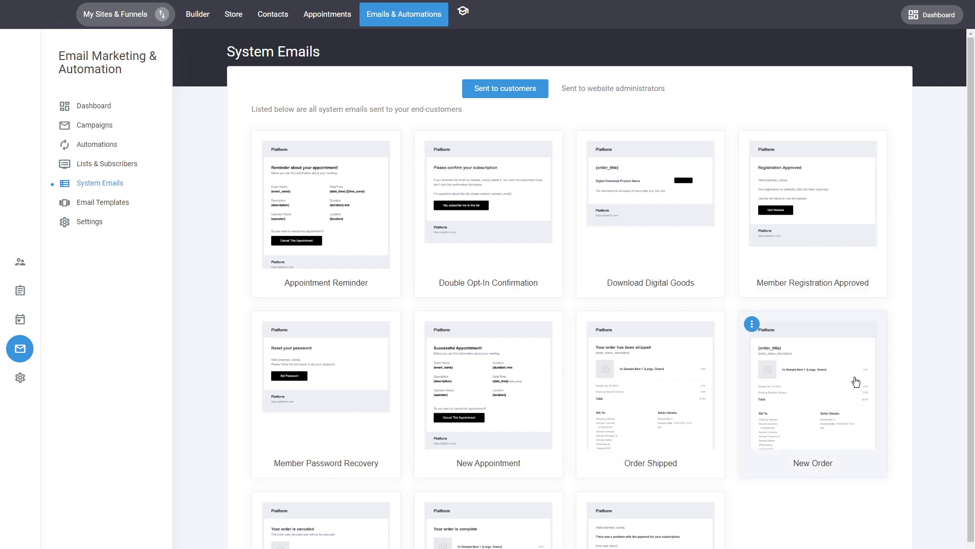
{"action": "scroll", "coordinate": [856, 381], "scroll_direction": "down", "scroll_amount": 1}
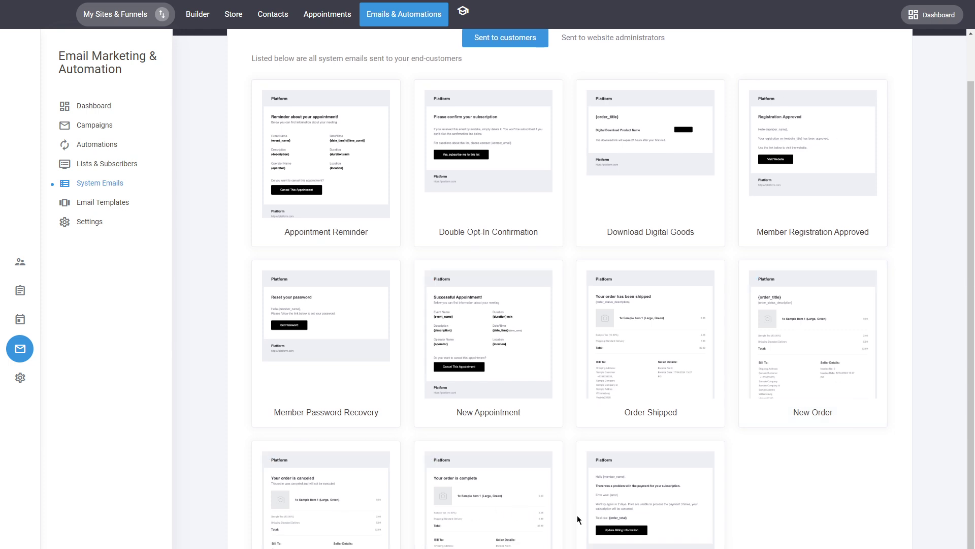
{"action": "mouse_move", "coordinate": [651, 526]}
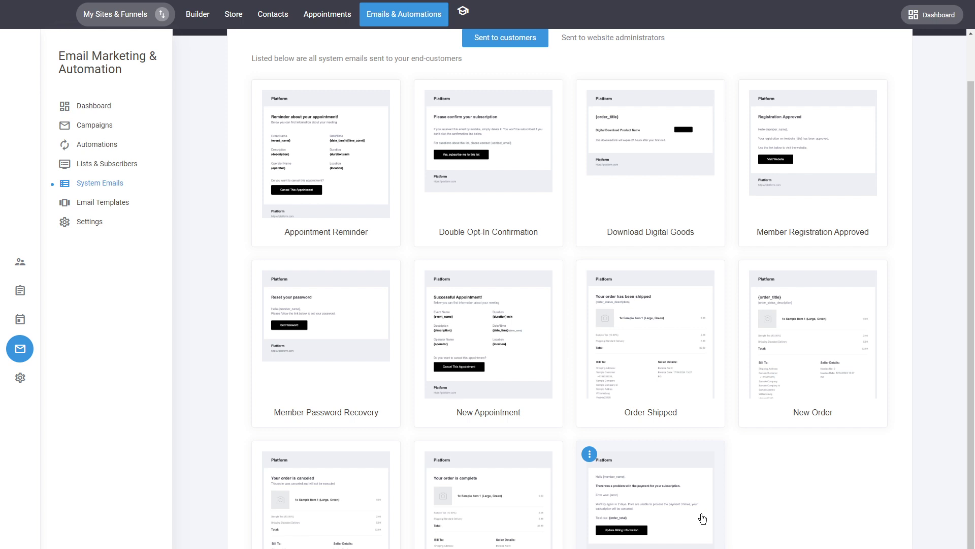
{"action": "left_click", "coordinate": [685, 511]}
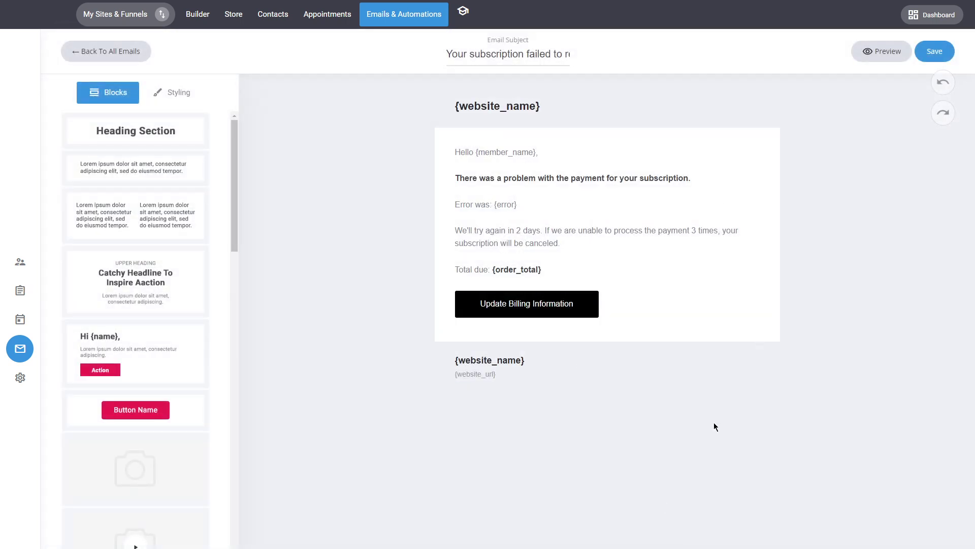
{"action": "left_click", "coordinate": [807, 365]}
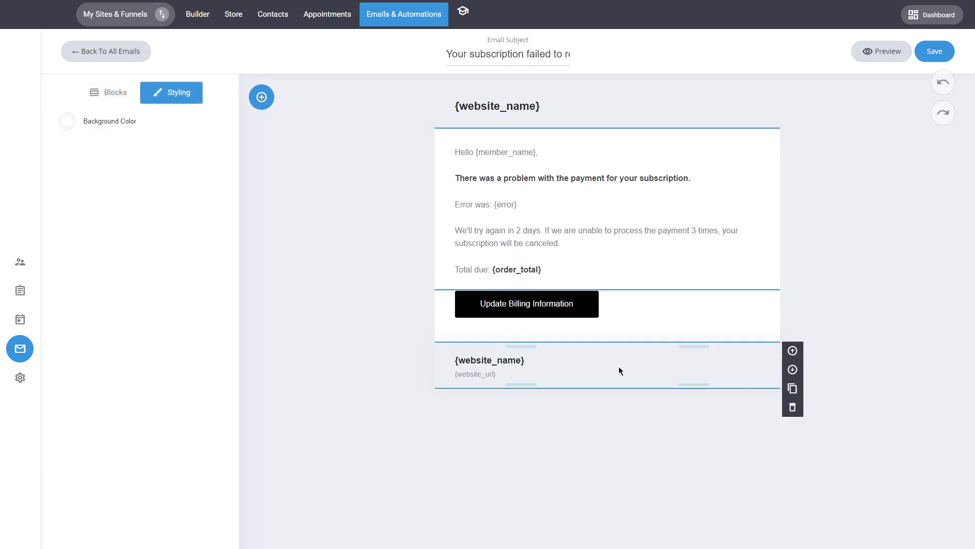
{"action": "left_click", "coordinate": [888, 239]}
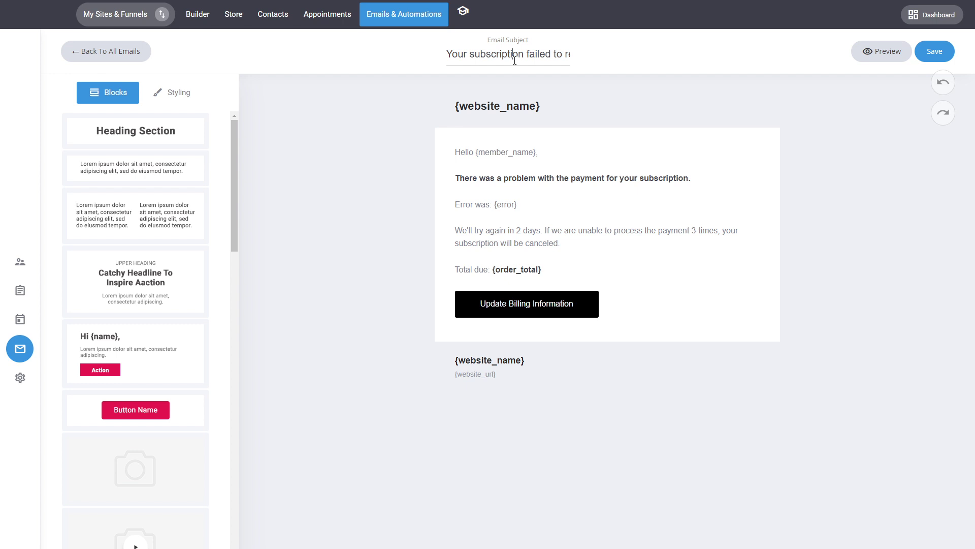
{"action": "left_click_drag", "start_coordinate": [515, 60], "coordinate": [583, 61]}
{"action": "left_click", "coordinate": [345, 121]}
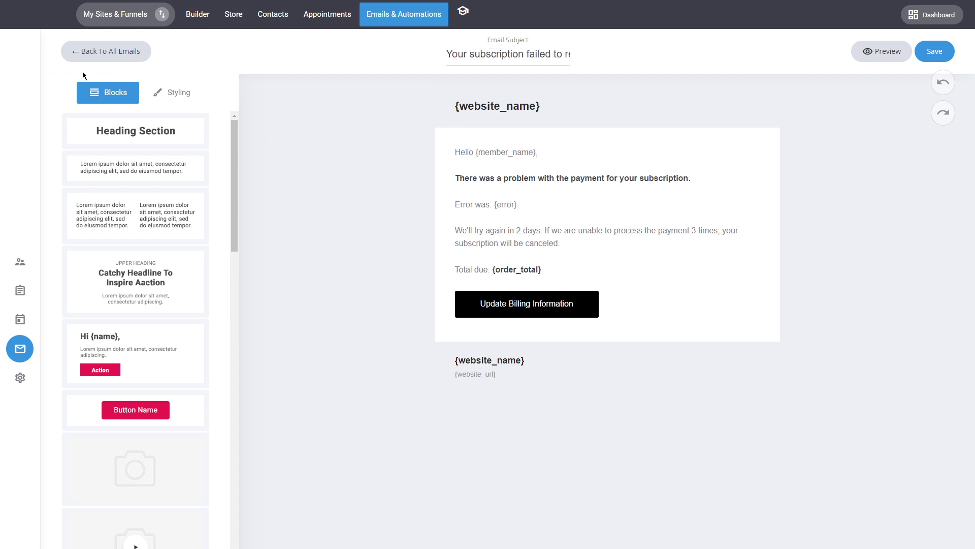
{"action": "left_click", "coordinate": [109, 51]}
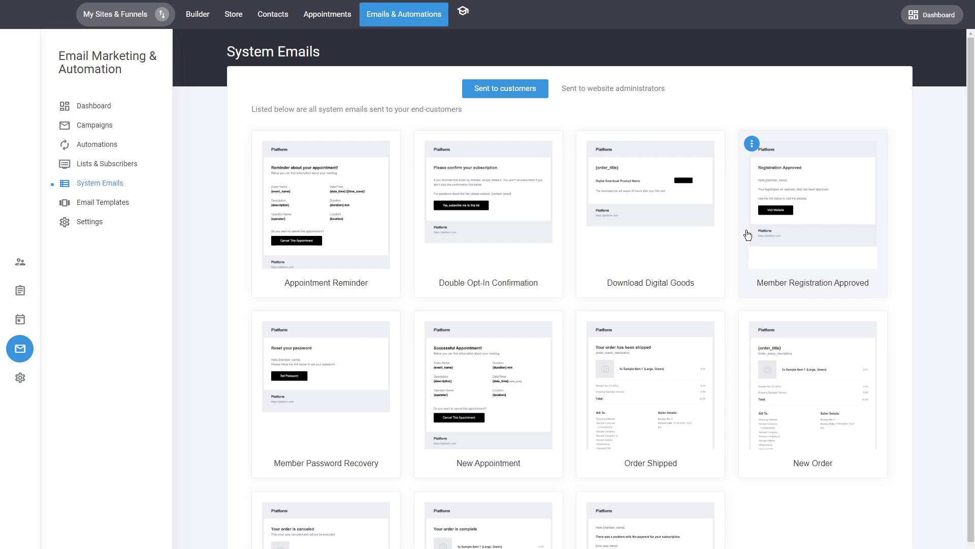
Check the administrator emails, then open the Double Opt-In Confirmation options on the customer tab.
{"action": "left_click", "coordinate": [596, 94]}
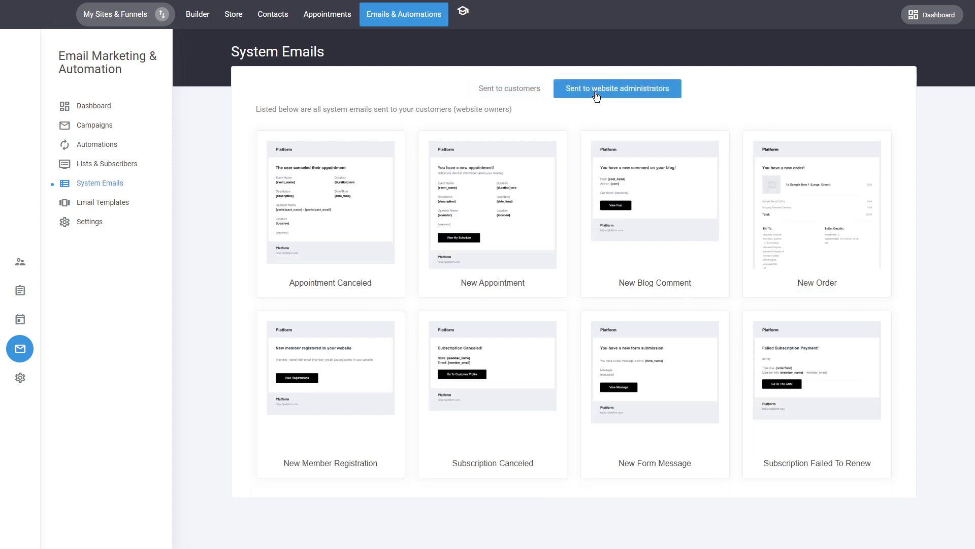
{"action": "mouse_move", "coordinate": [817, 221]}
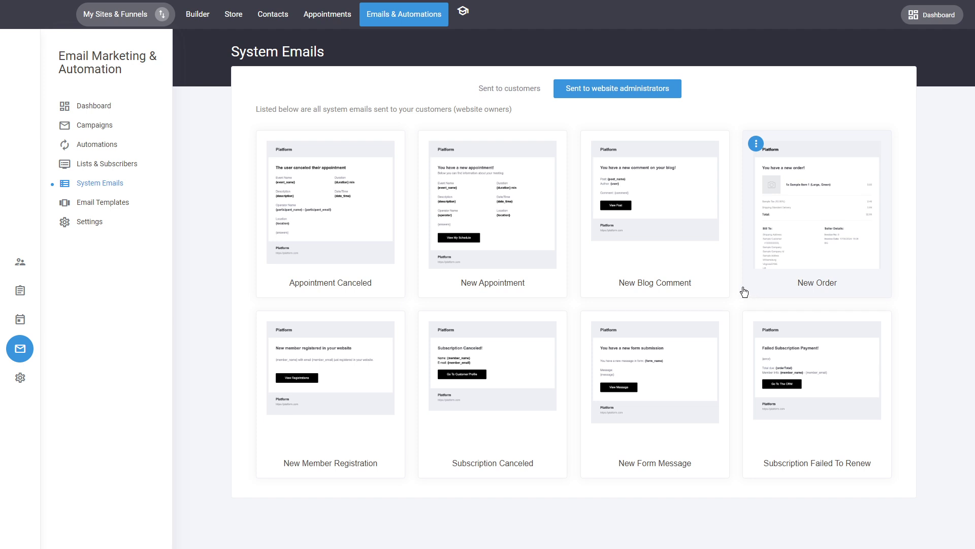
{"action": "left_click", "coordinate": [511, 96]}
{"action": "mouse_move", "coordinate": [488, 214]}
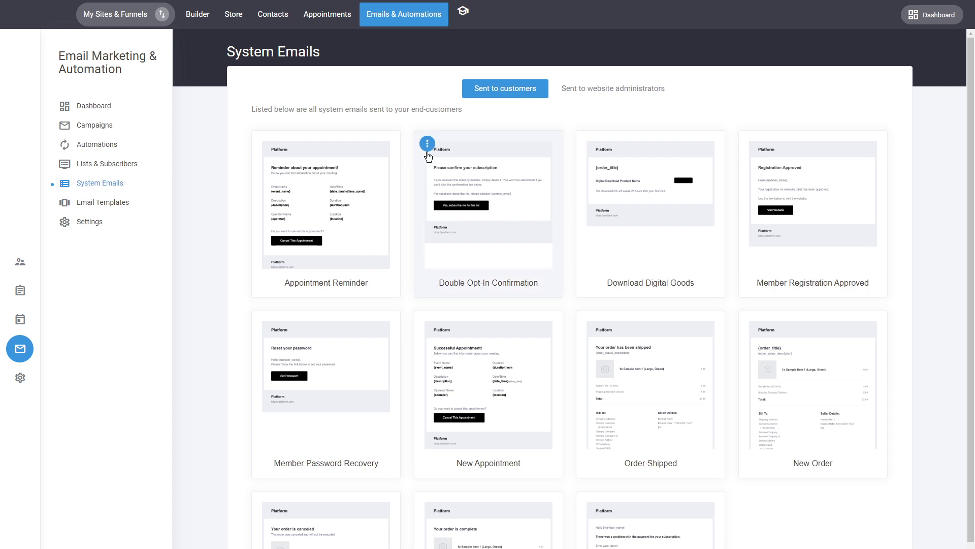
{"action": "left_click", "coordinate": [428, 144]}
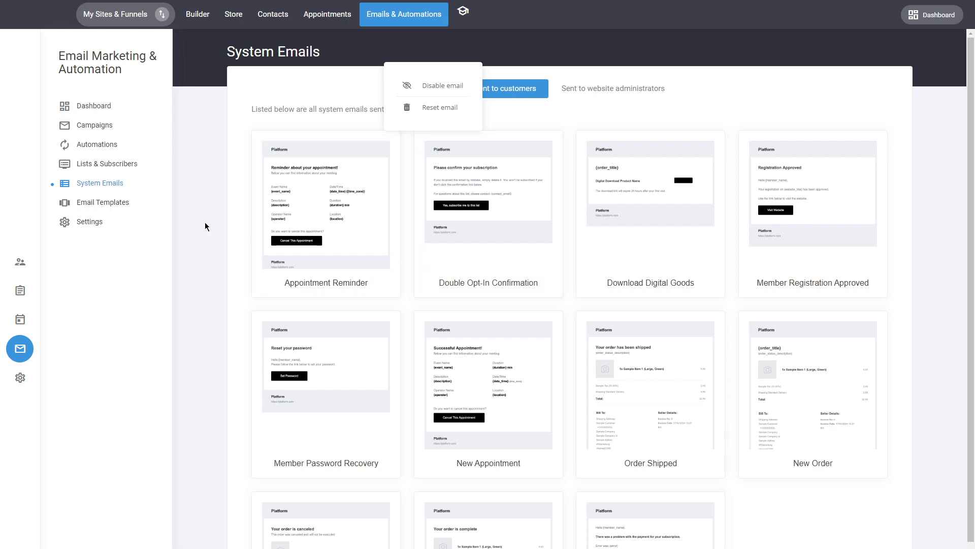
Disable the Appointment Reminder email, then re-enable it so it stays active.
{"action": "left_click", "coordinate": [268, 148]}
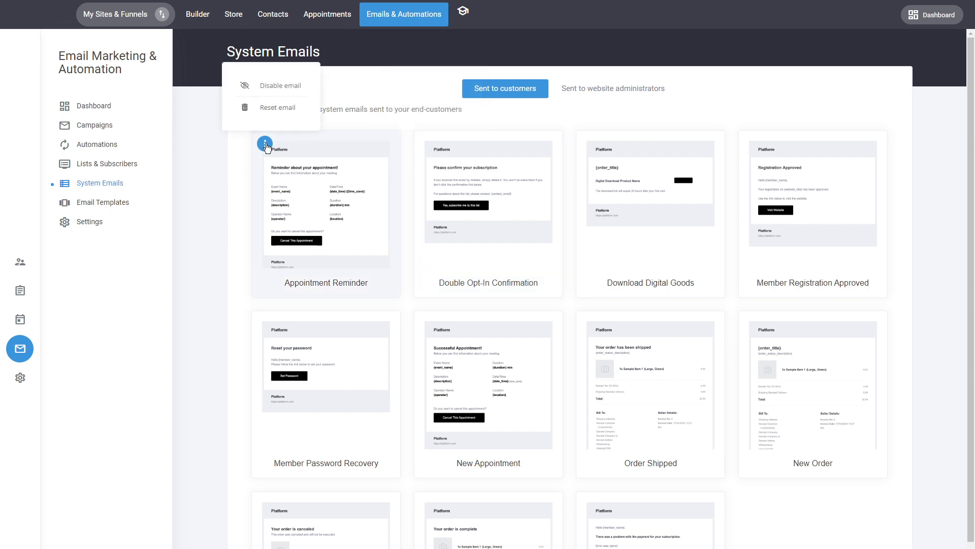
{"action": "left_click", "coordinate": [281, 88]}
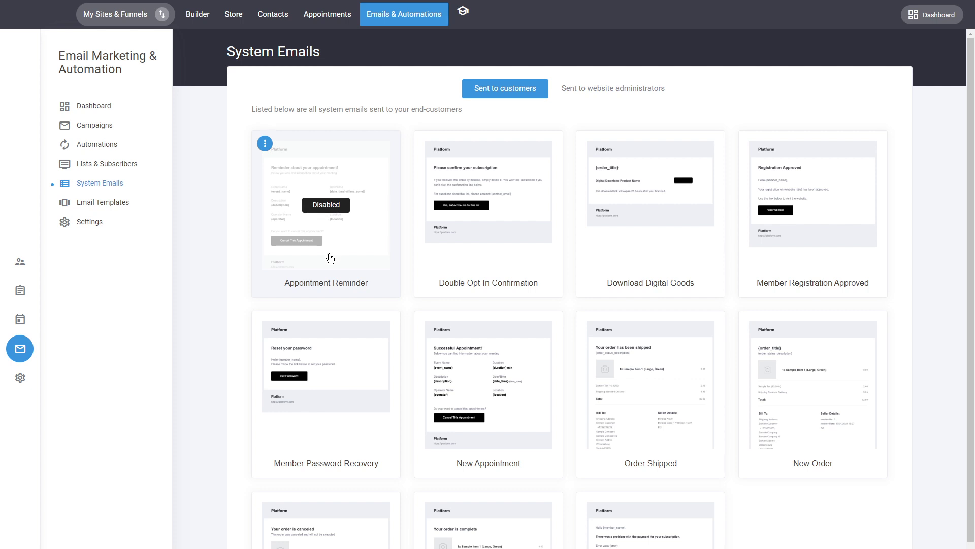
{"action": "left_click", "coordinate": [265, 144]}
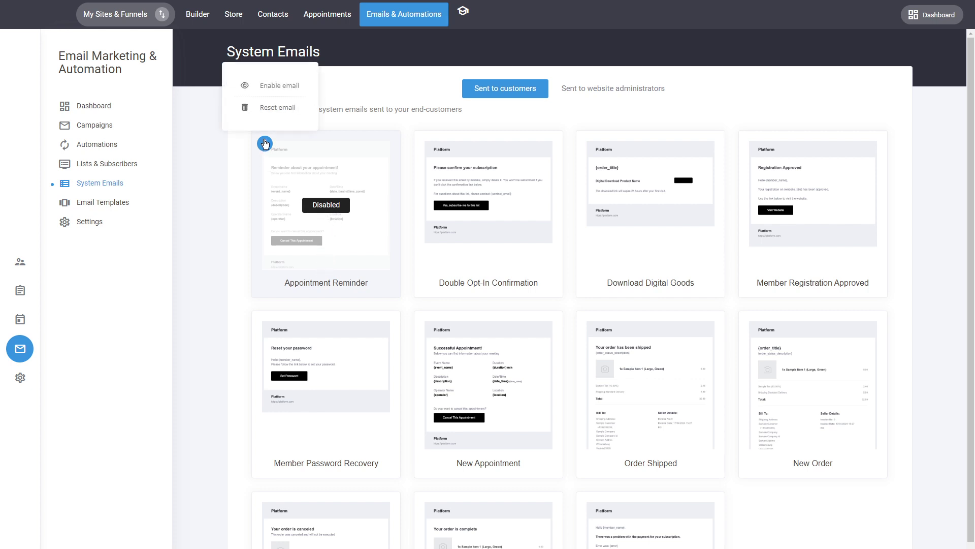
{"action": "left_click", "coordinate": [281, 86]}
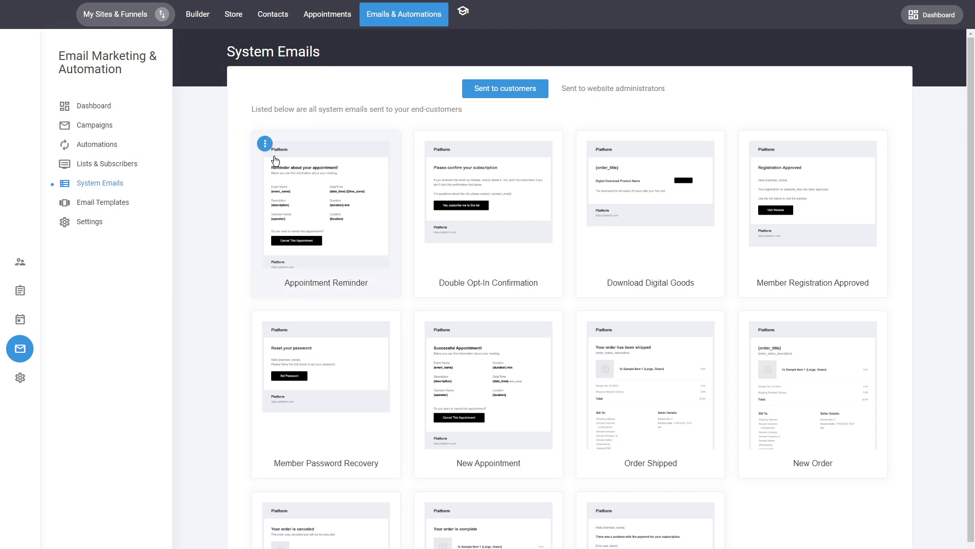
{"action": "left_click", "coordinate": [265, 144]}
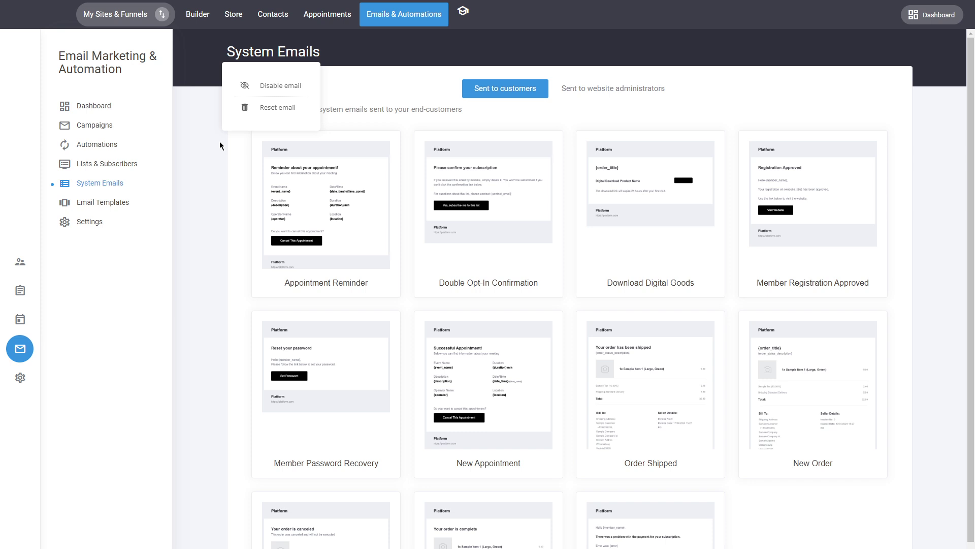
Close the email options menu and scroll through the customer System Emails cards.
{"action": "left_click", "coordinate": [206, 210]}
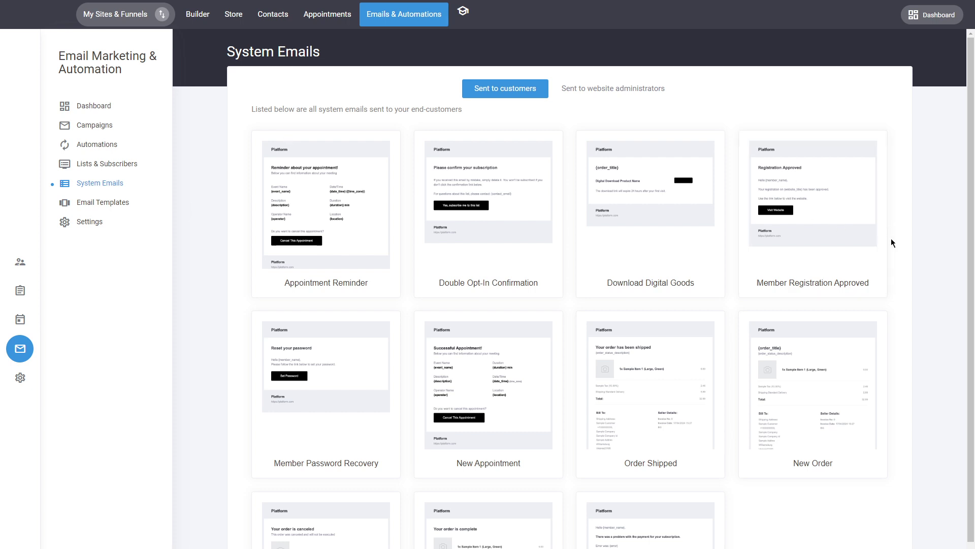
{"action": "scroll", "coordinate": [891, 242], "scroll_direction": "down", "scroll_amount": 2}
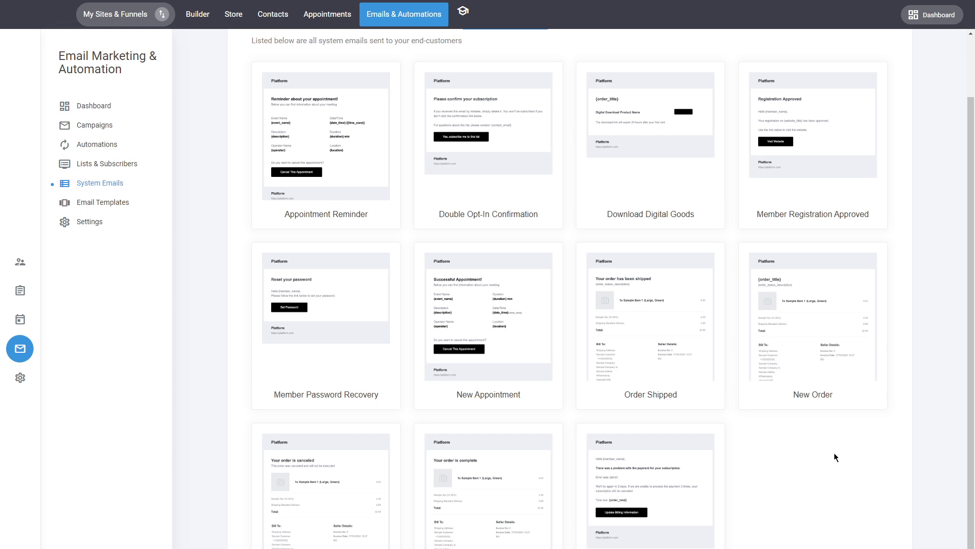
{"action": "scroll", "coordinate": [819, 475], "scroll_direction": "up", "scroll_amount": 2}
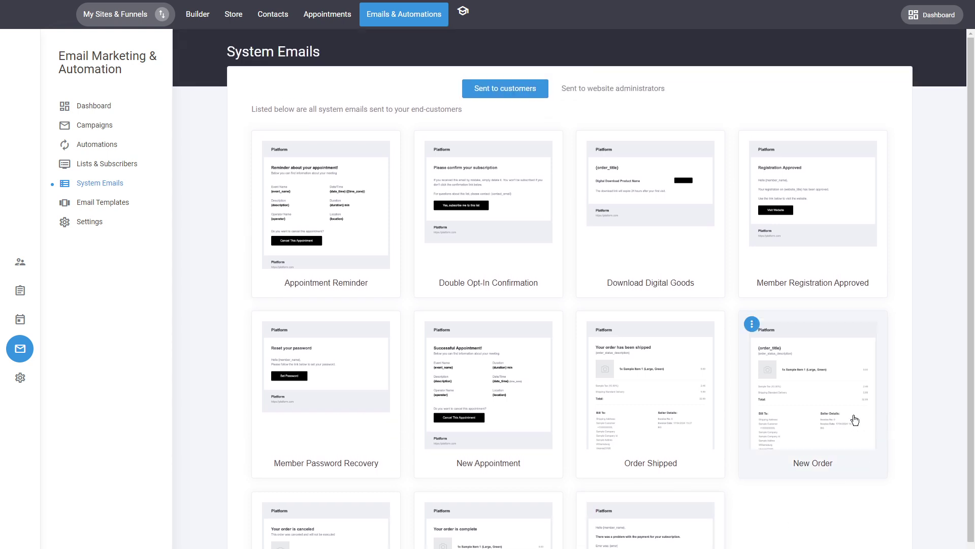